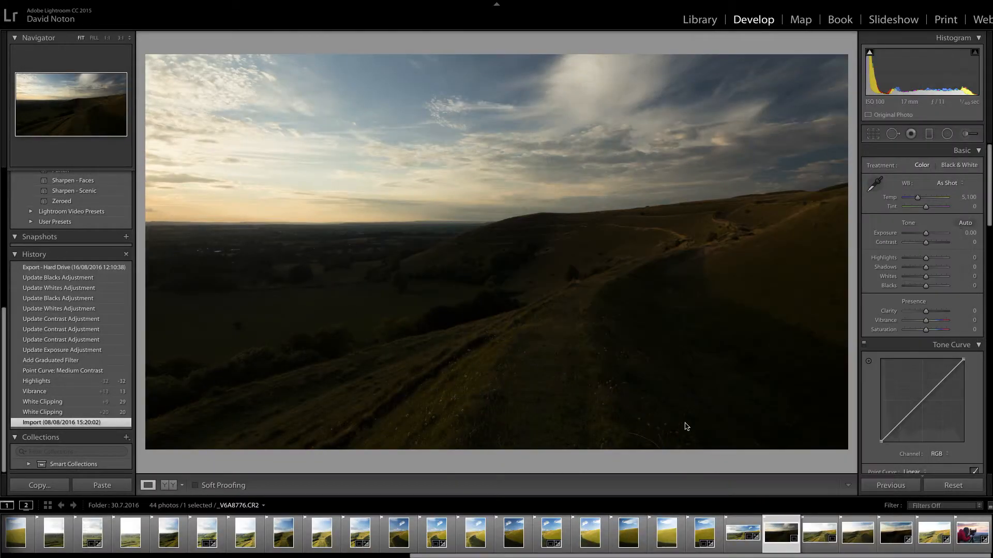
- Compare the dark exposure _V6A8776.CR2 with the bright exposure _V6A8777.CR2 at full size in the Library
click(697, 21)
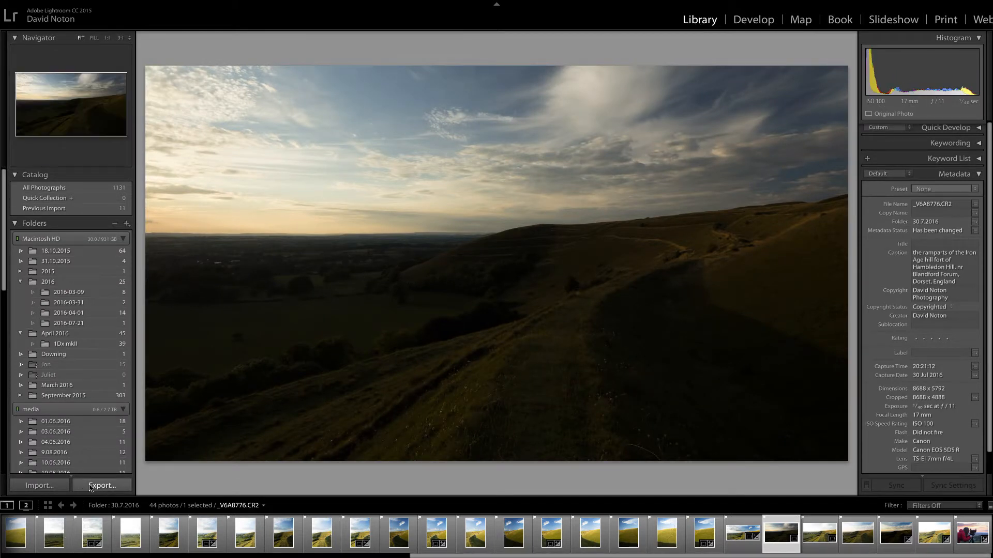
key(g)
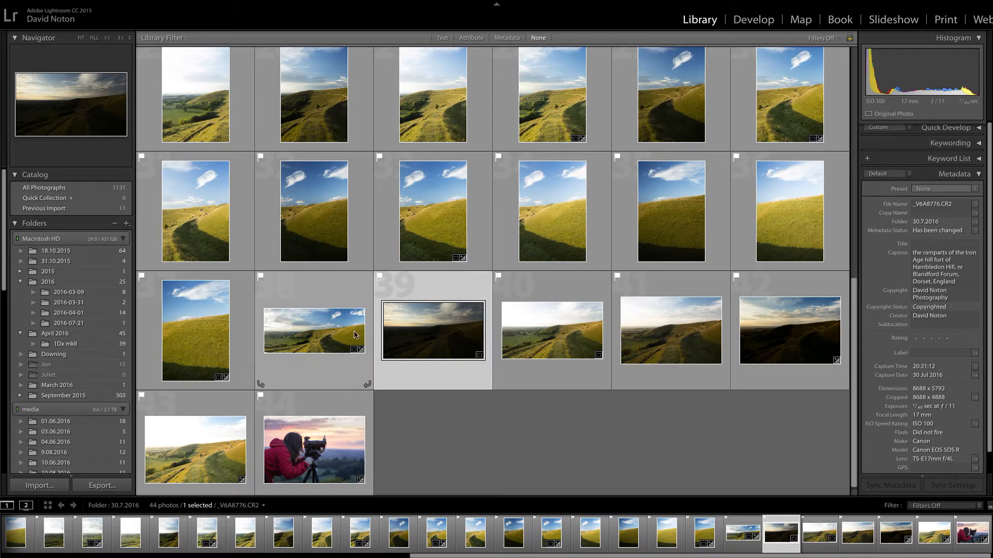
double_click(433, 342)
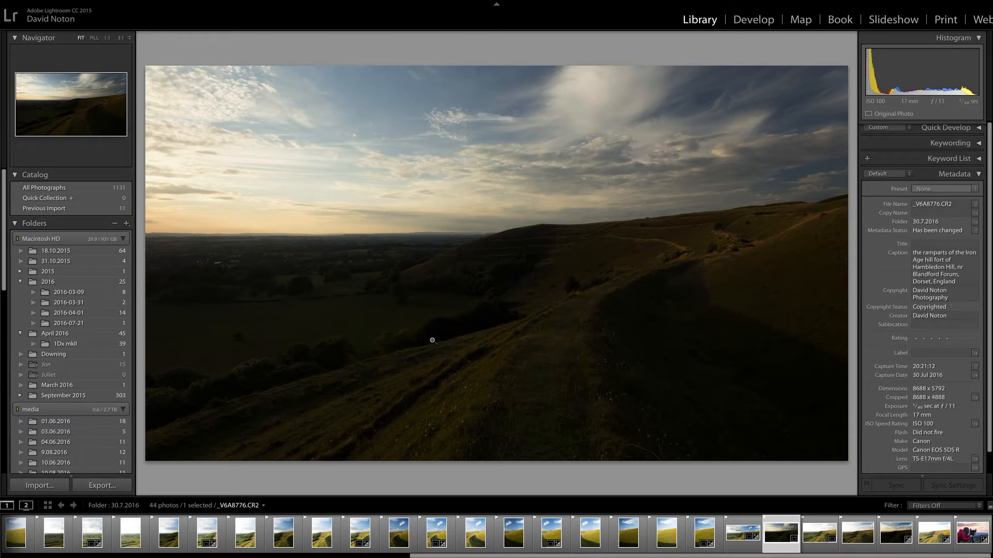
key(Right)
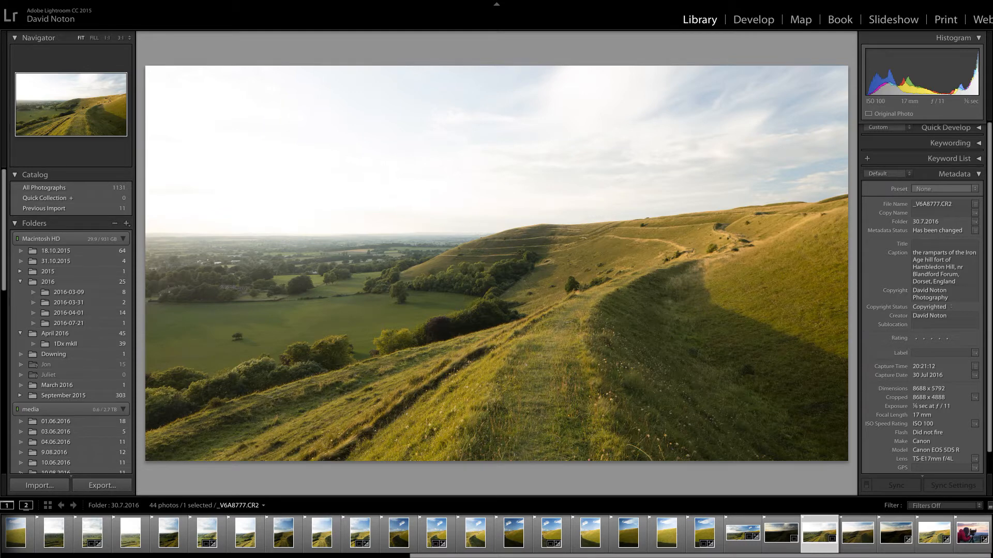
key(Left)
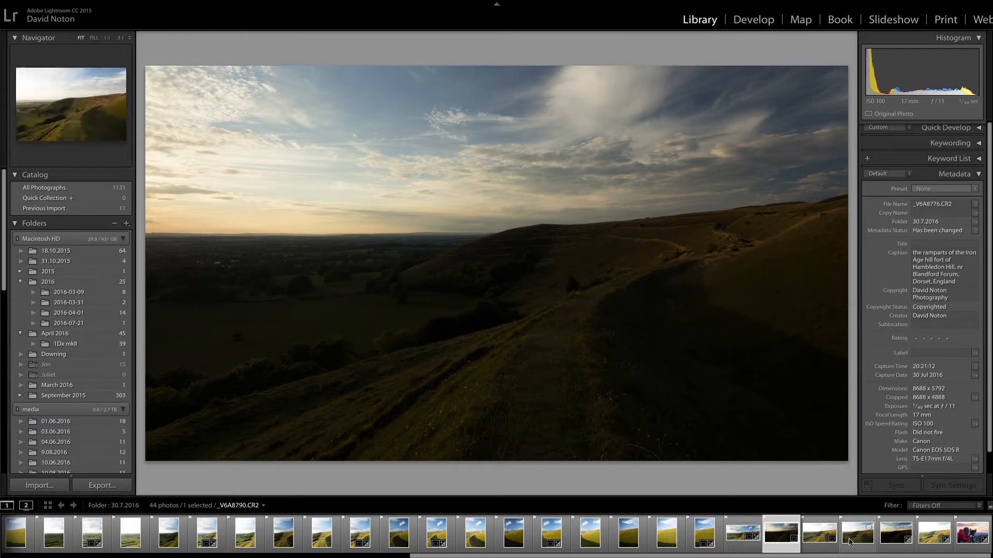
- Open the bright exposure _V6A8777.CR2 in the Develop module and inspect its crop without changing it
click(817, 537)
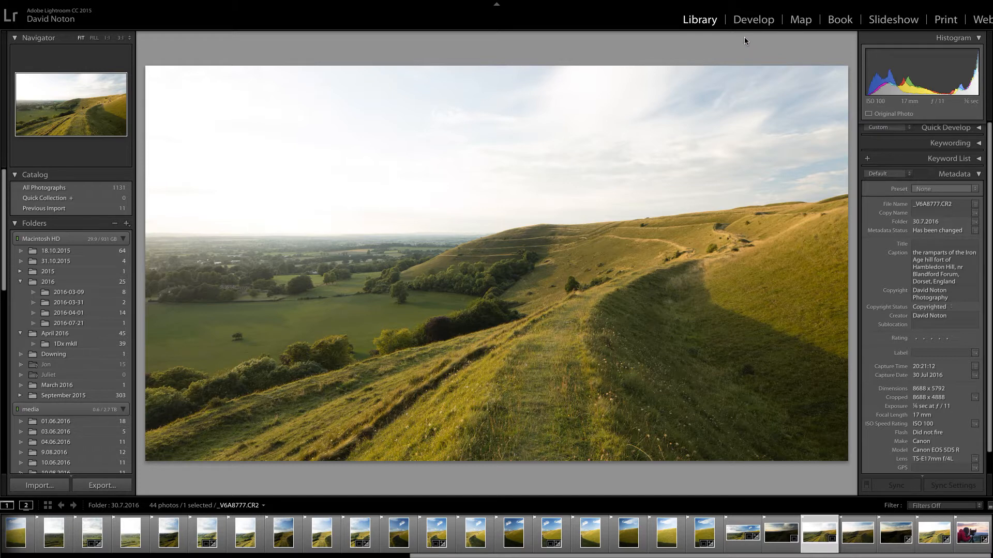
click(748, 22)
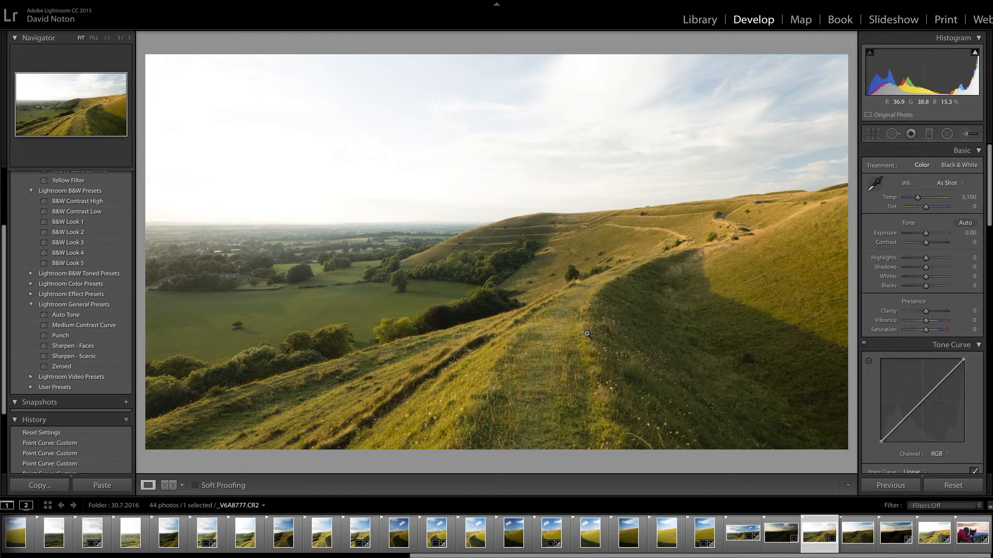
click(879, 138)
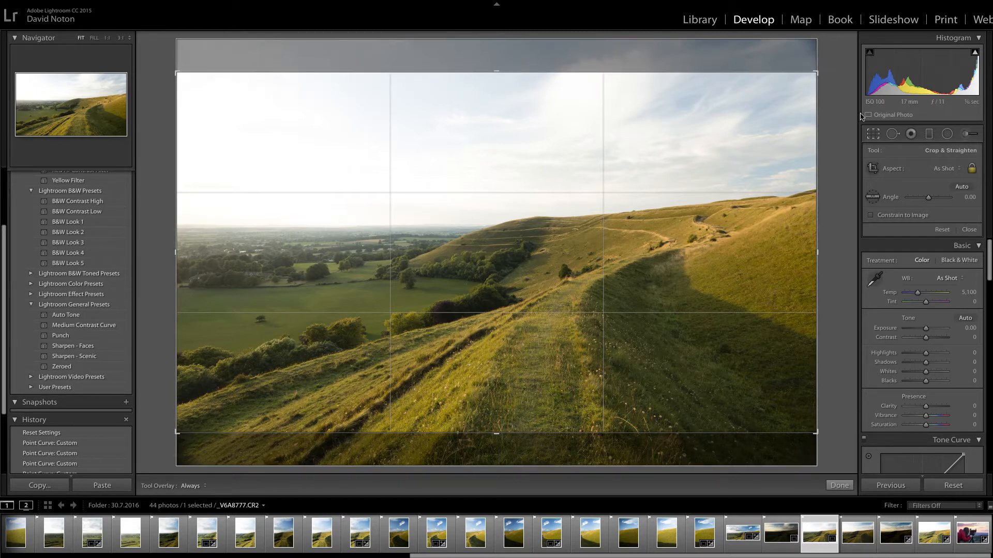
click(873, 142)
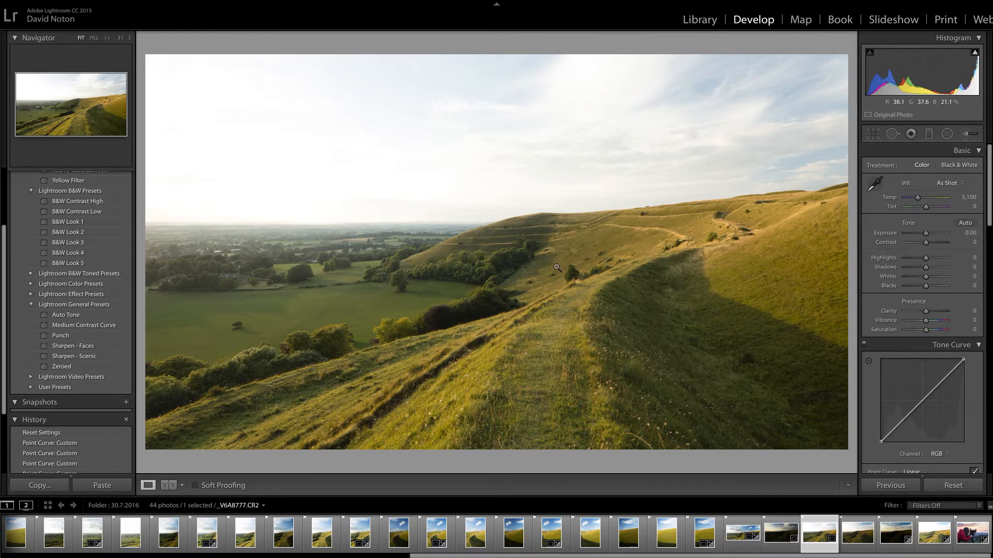
- Set Blacks to -4 and Whites to +82 on the bright exposure, judging them with the clipping preview
alt+click(927, 289)
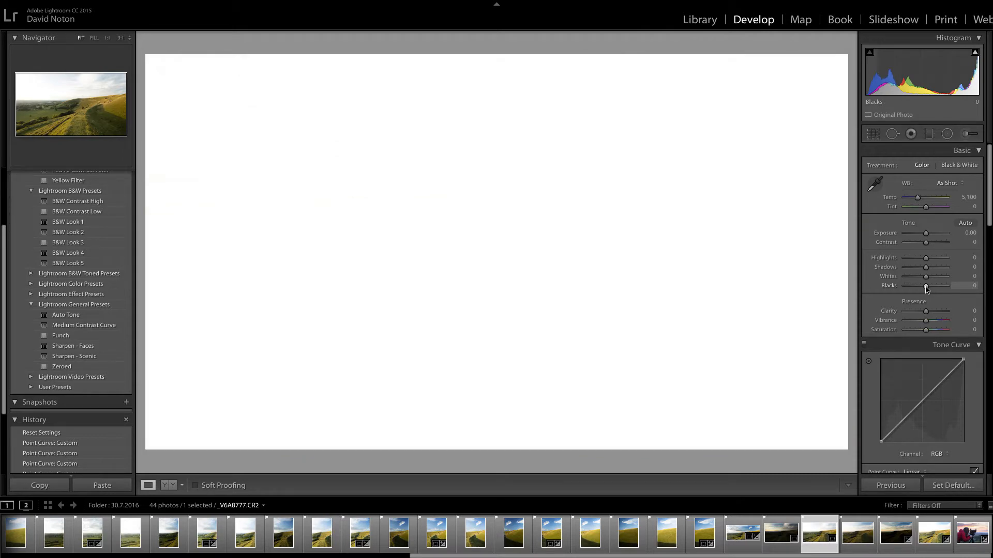
drag(925, 287, 926, 293)
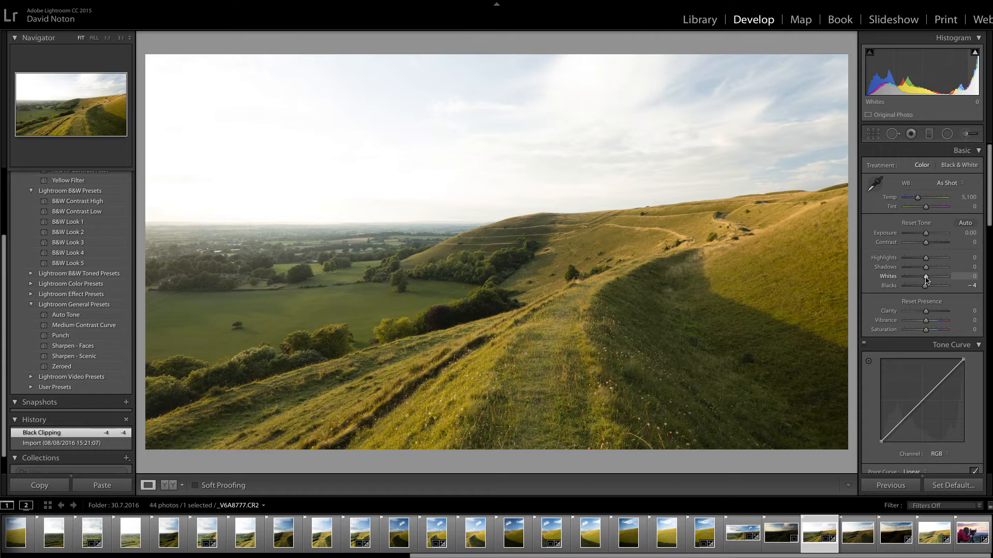
drag(926, 279, 942, 281)
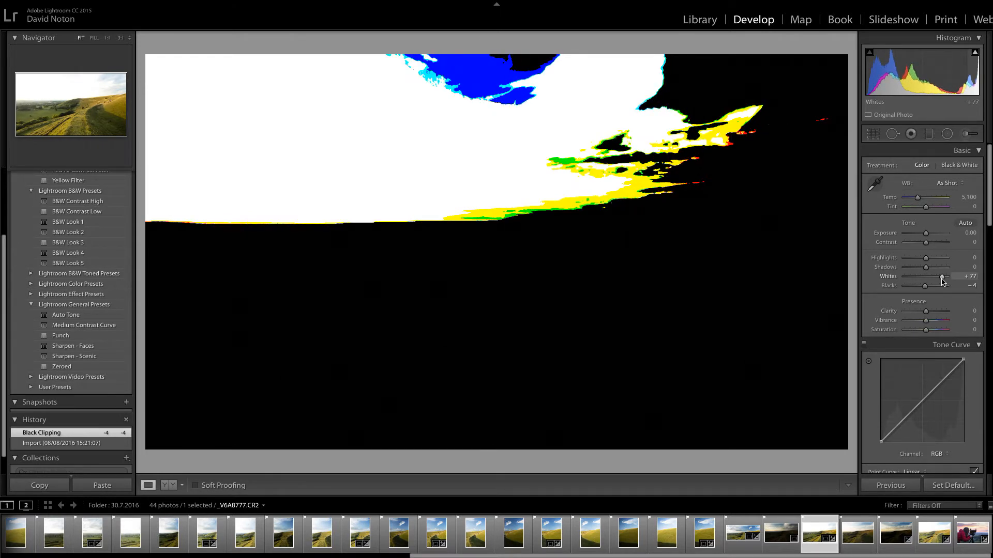
drag(942, 281, 944, 280)
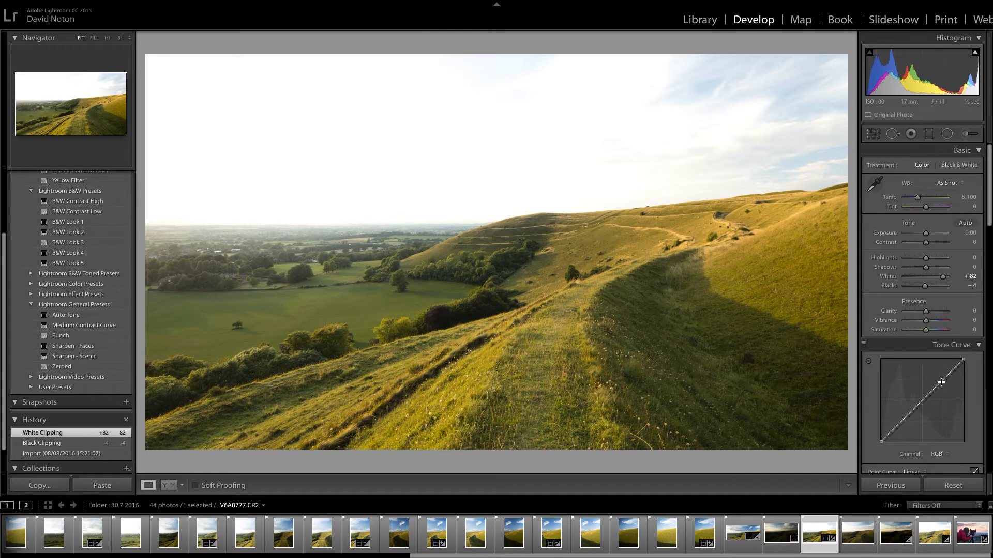
- Bend the RGB point curve with one highlight point and one shadow point, and set Vibrance to +6
drag(941, 382, 937, 379)
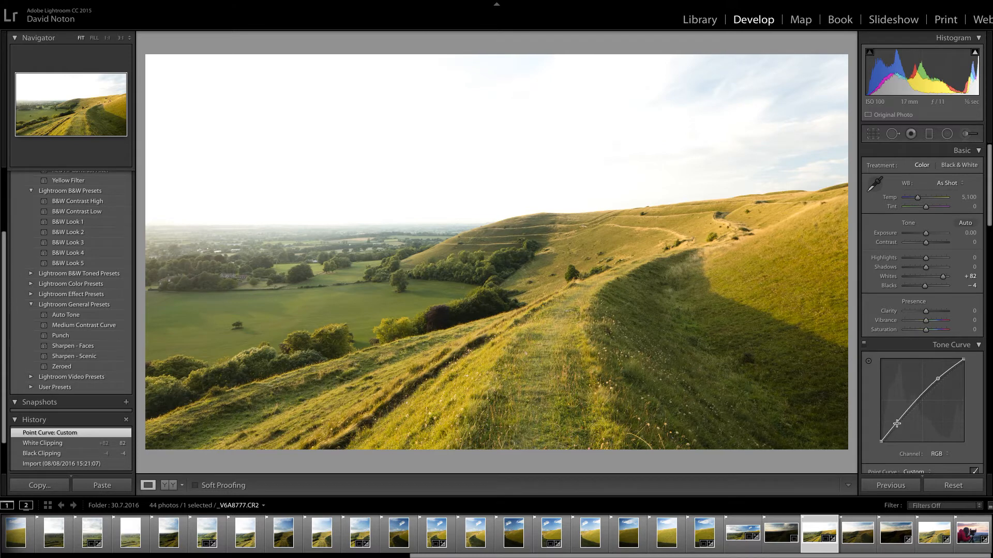
drag(897, 424, 898, 423)
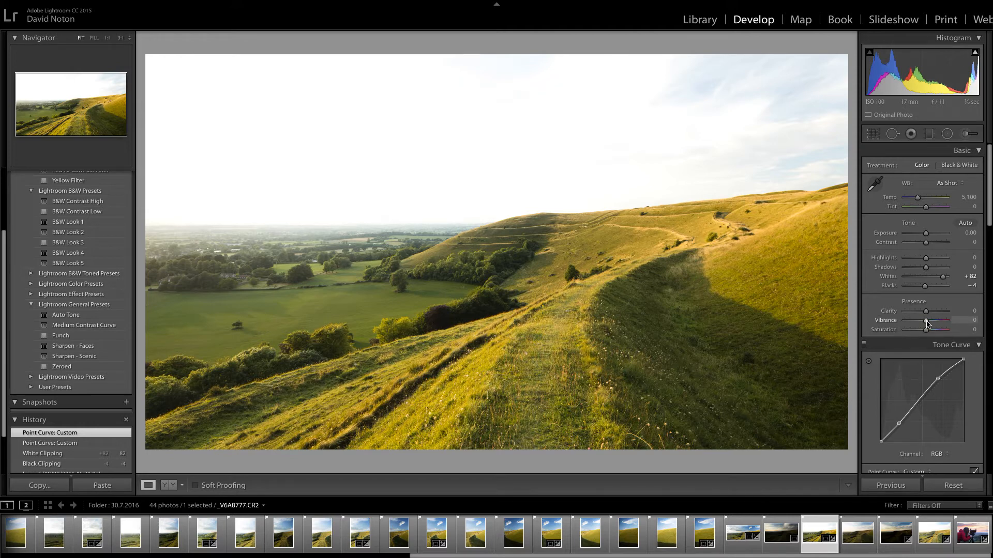
drag(926, 324, 927, 323)
drag(928, 324, 927, 324)
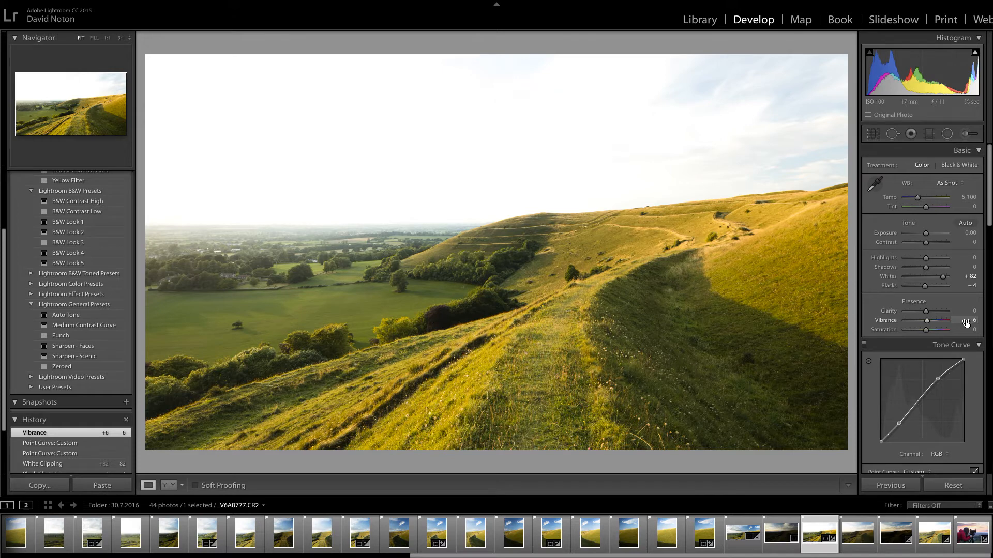
- Apply the Sharpen - Scenic preset and set the sharpening Masking to 16
click(89, 357)
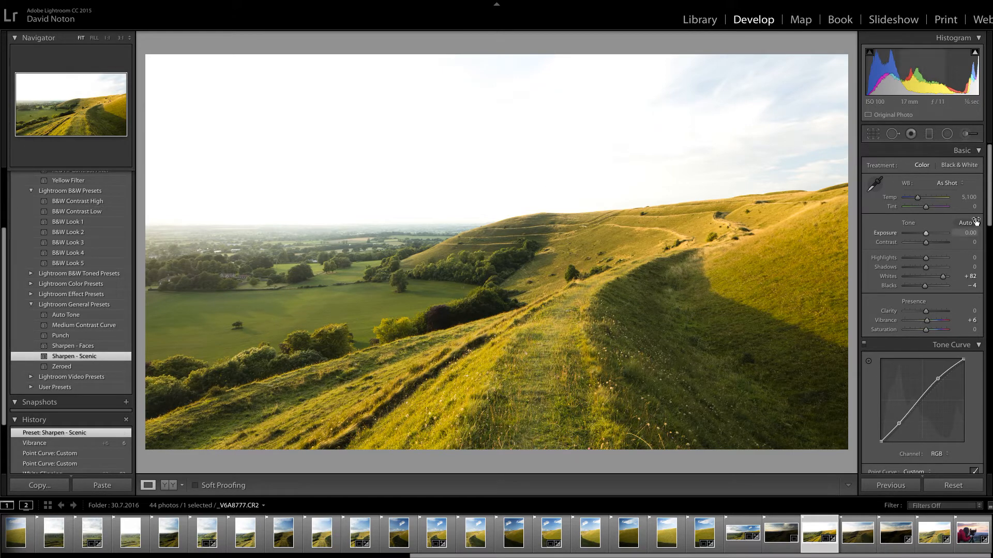
drag(989, 213, 989, 312)
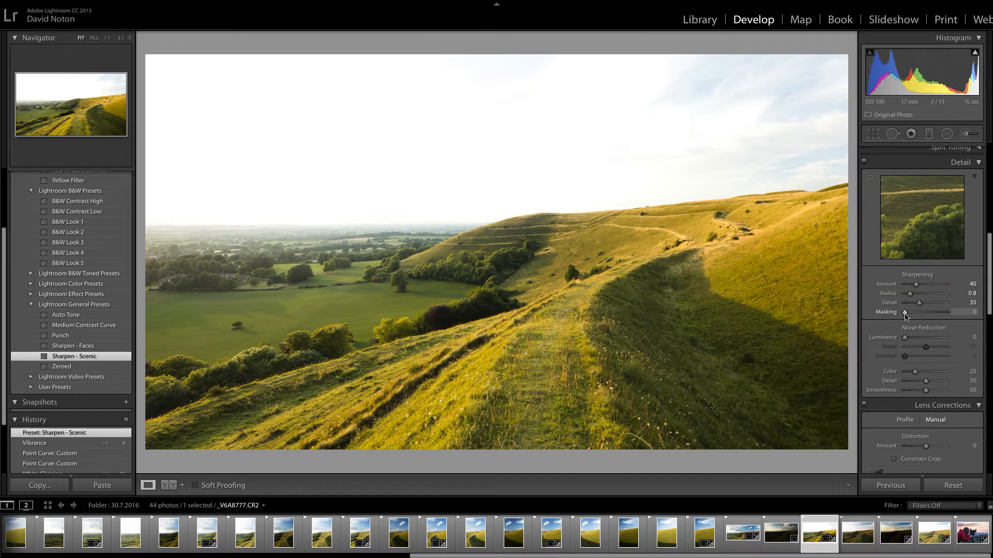
drag(905, 314, 912, 314)
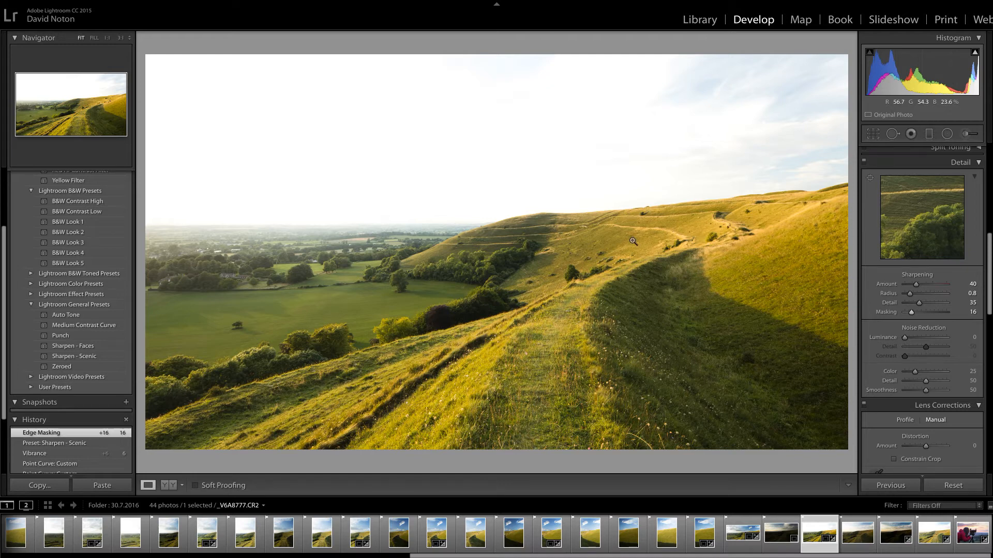
- Review the export settings for the processed bright exposure and dismiss them without exporting
click(702, 23)
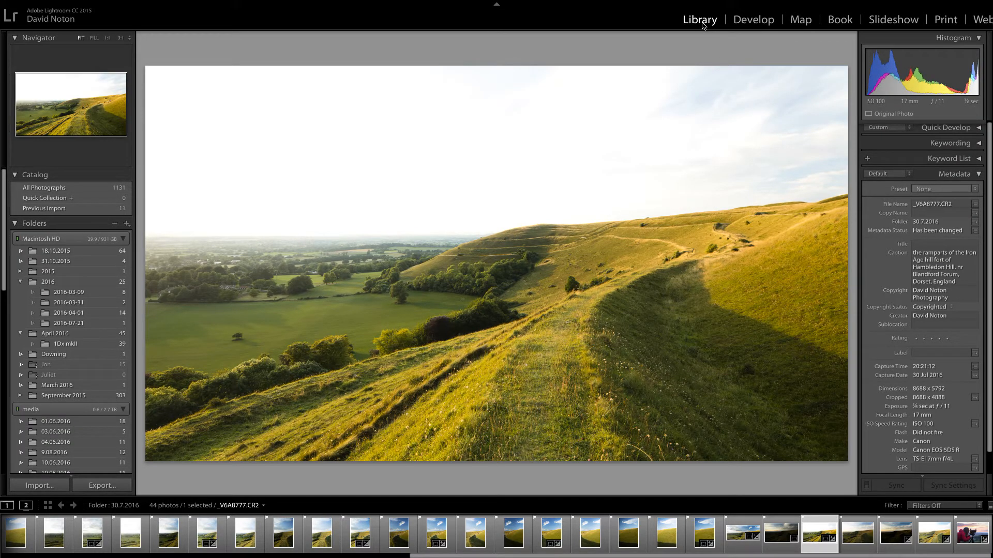
click(123, 486)
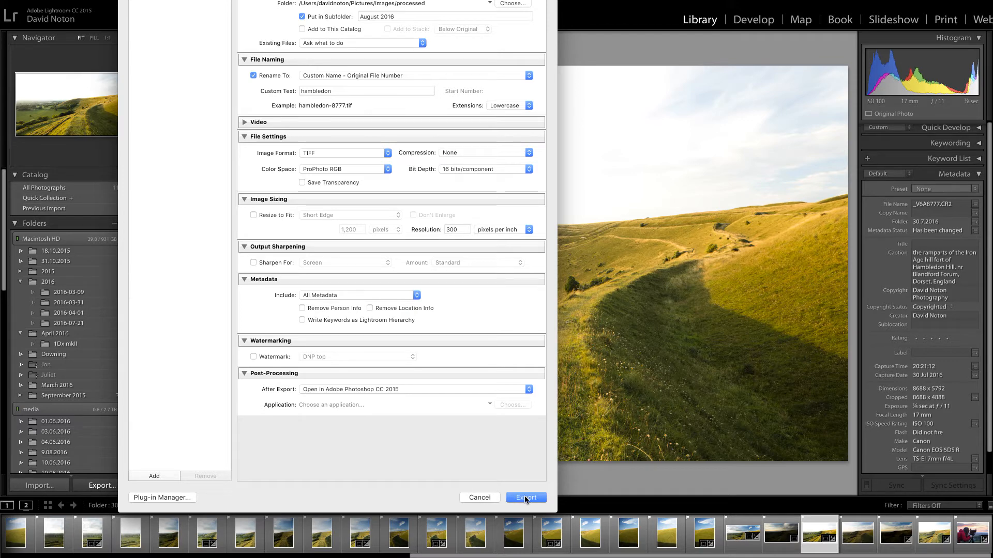
click(481, 497)
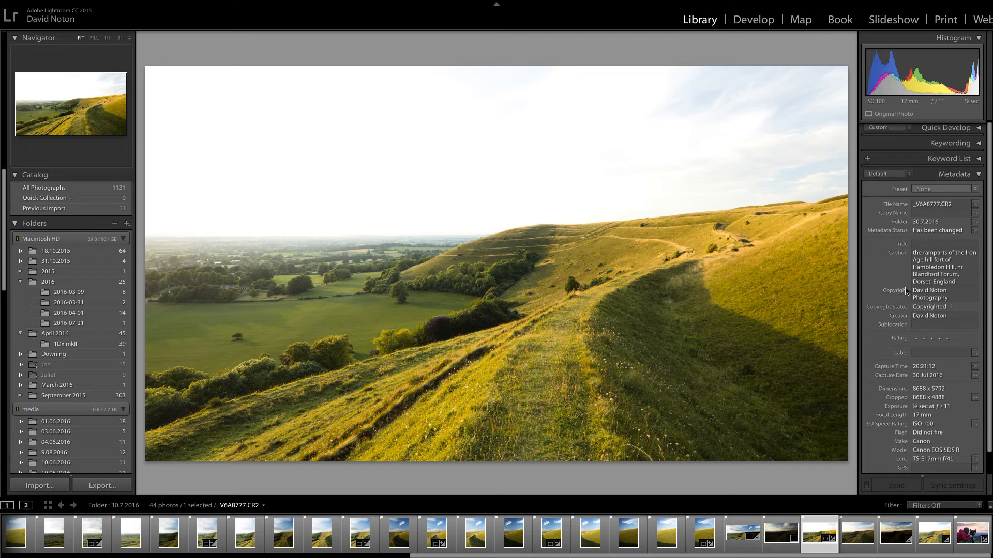
- Return to developing the bright exposure and reset its point curve to Linear
click(748, 21)
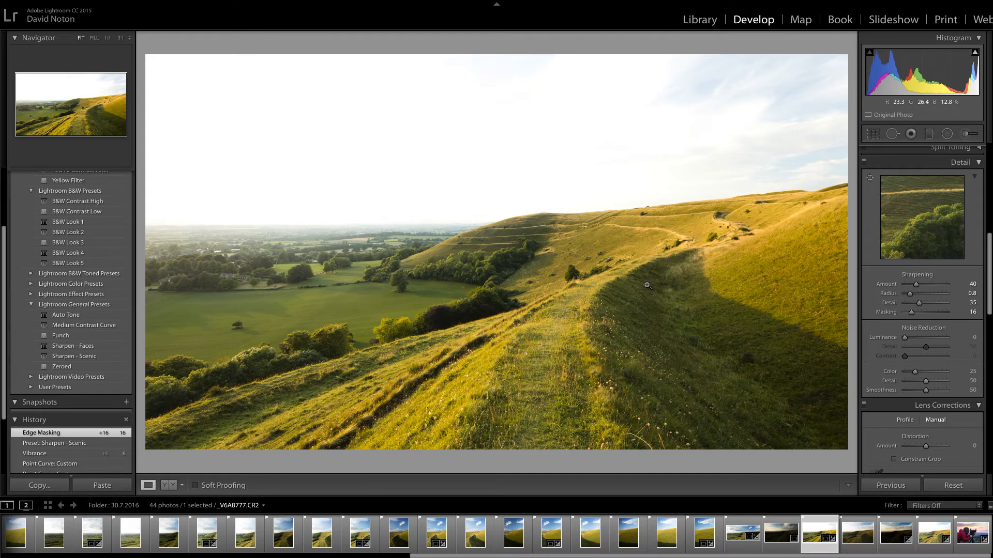
drag(990, 263, 990, 171)
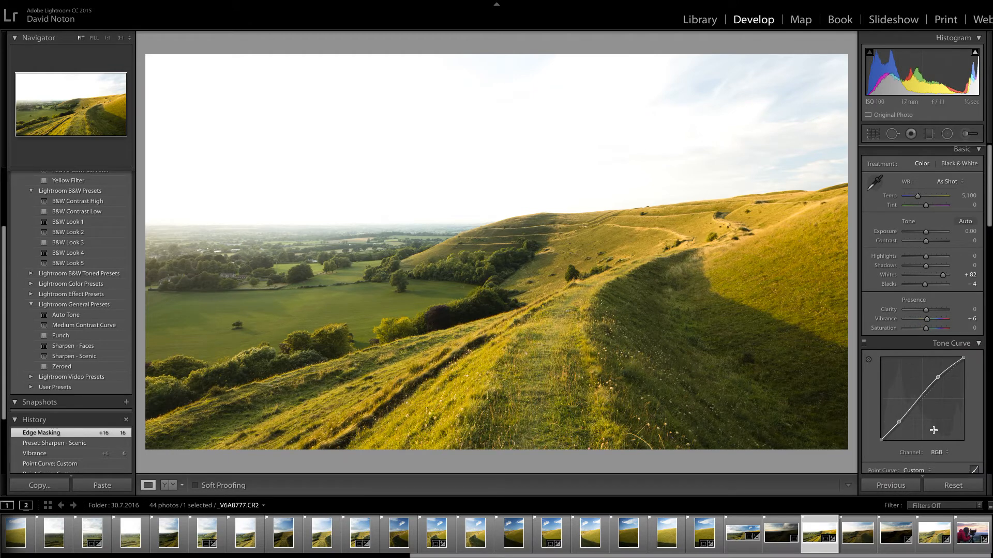
scroll(929, 444, down, 4)
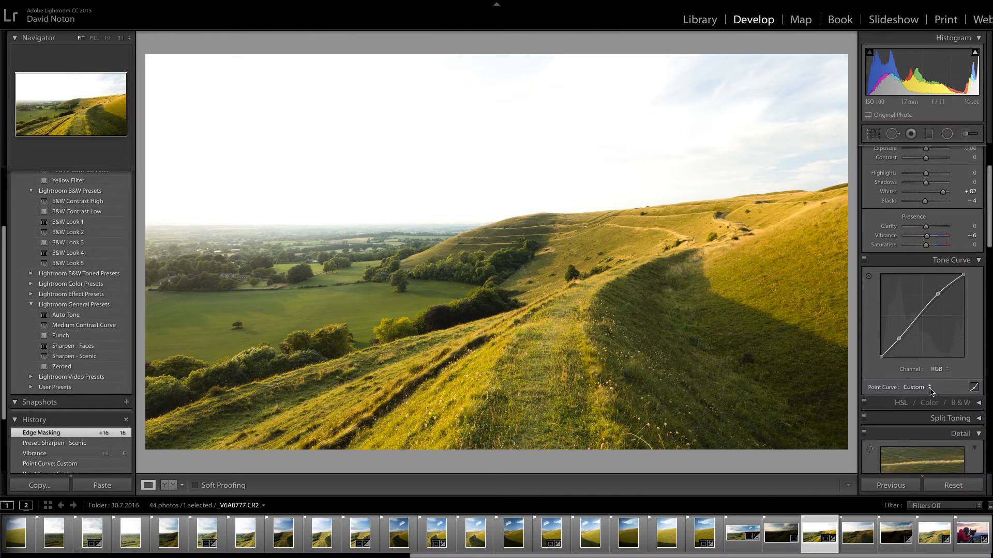
click(929, 389)
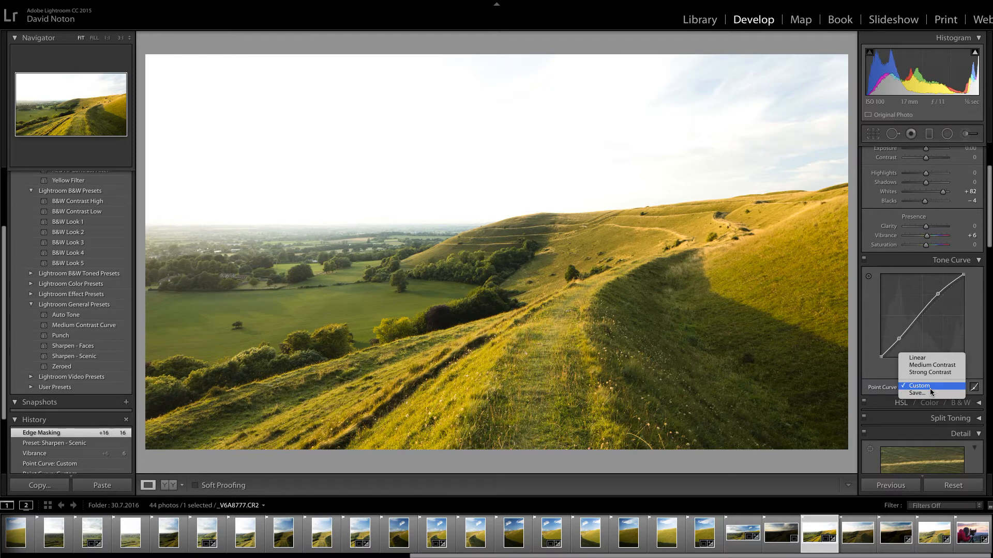
click(921, 359)
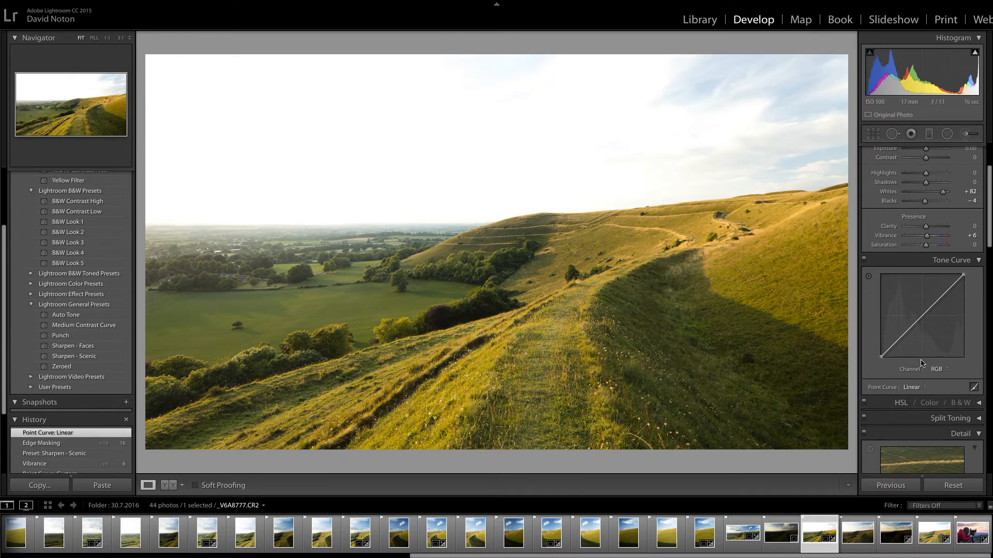
- Reset Blacks to 0 and raise Shadows to +41 on the bright exposure
mouse_move(925, 201)
mouse_down()
mouse_move(936, 206)
mouse_move(925, 203)
mouse_up()
double_click(925, 201)
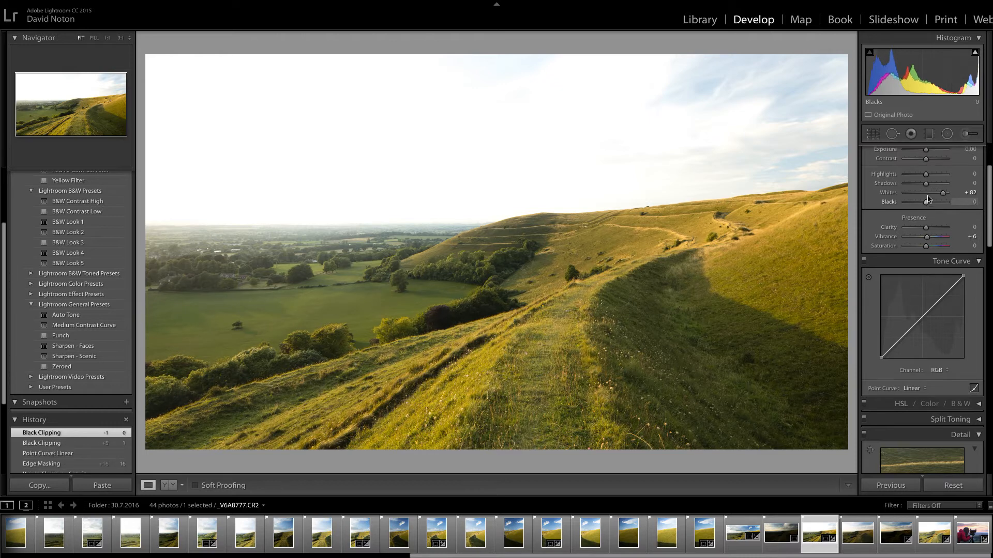
drag(927, 186, 934, 187)
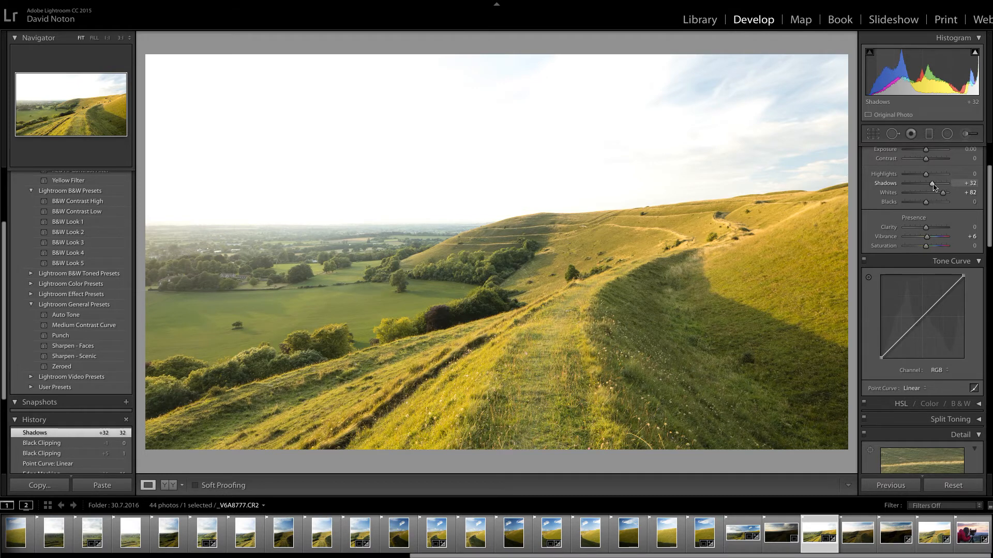
drag(933, 186, 935, 186)
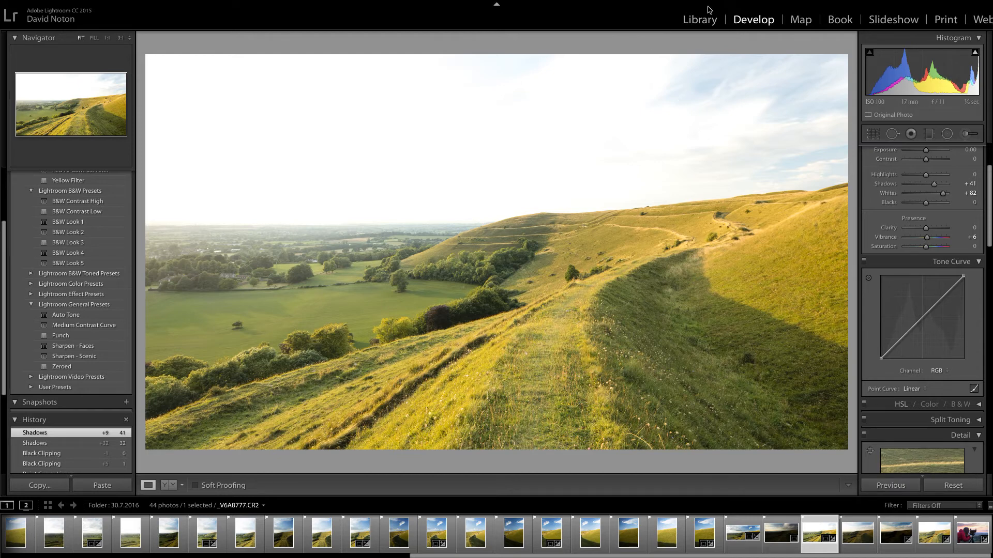
- Check the export settings again for the flatter, lower-contrast version and cancel the export
click(701, 21)
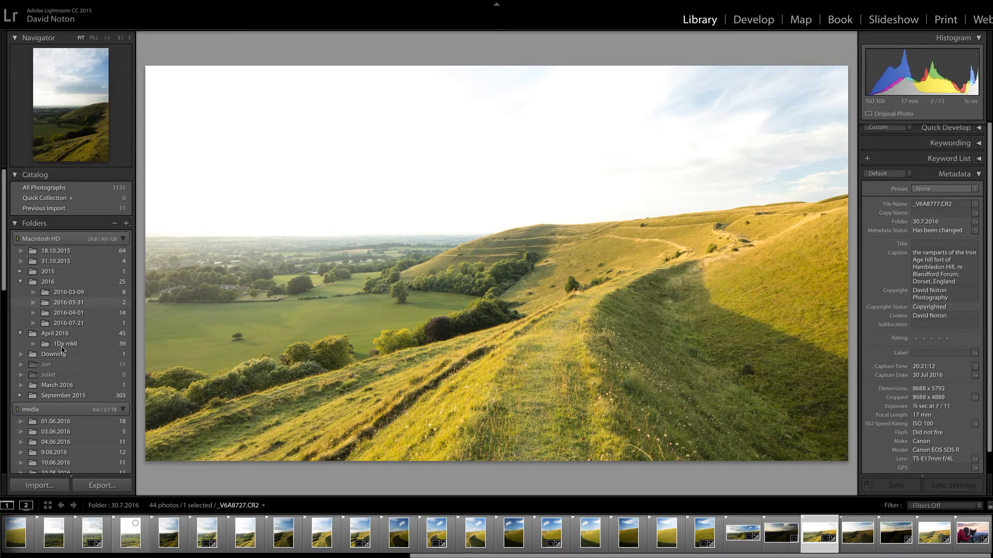
click(99, 487)
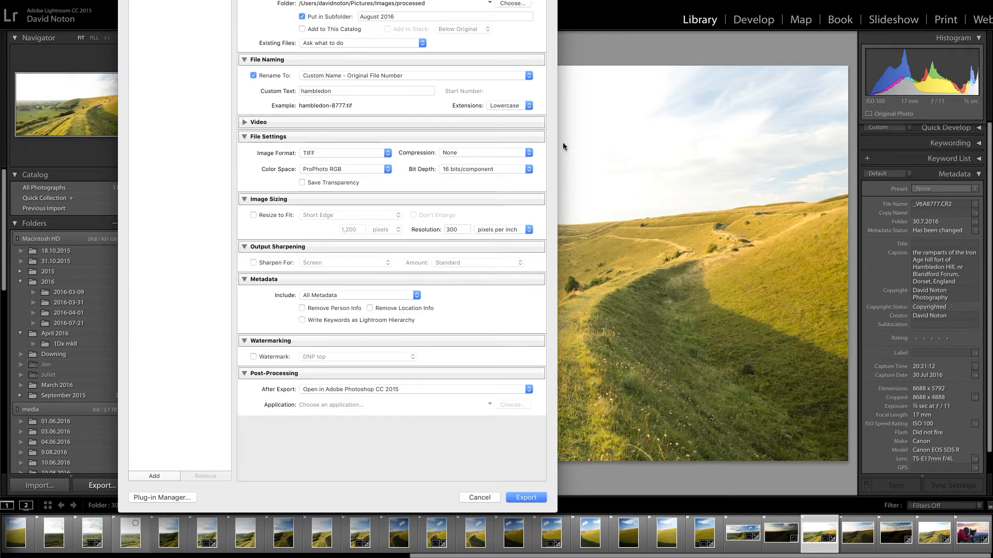
click(485, 498)
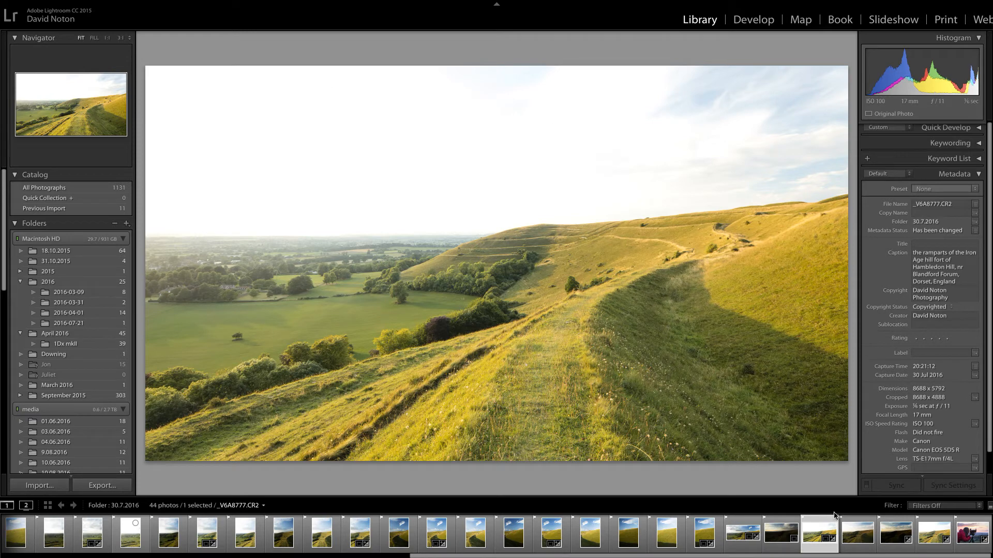
- Select the dark exposure _V6A8776.CR2 and open it in the Develop module
click(786, 536)
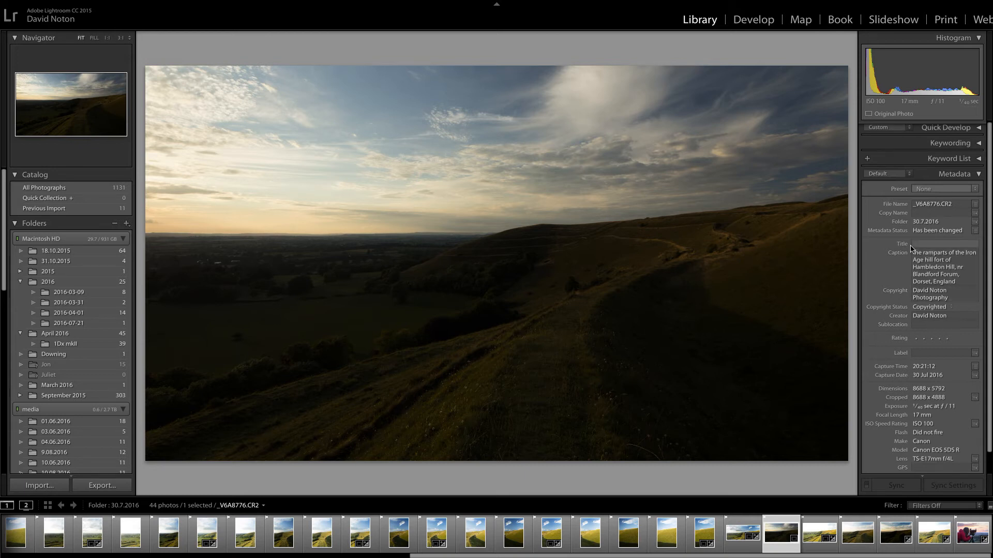
click(746, 22)
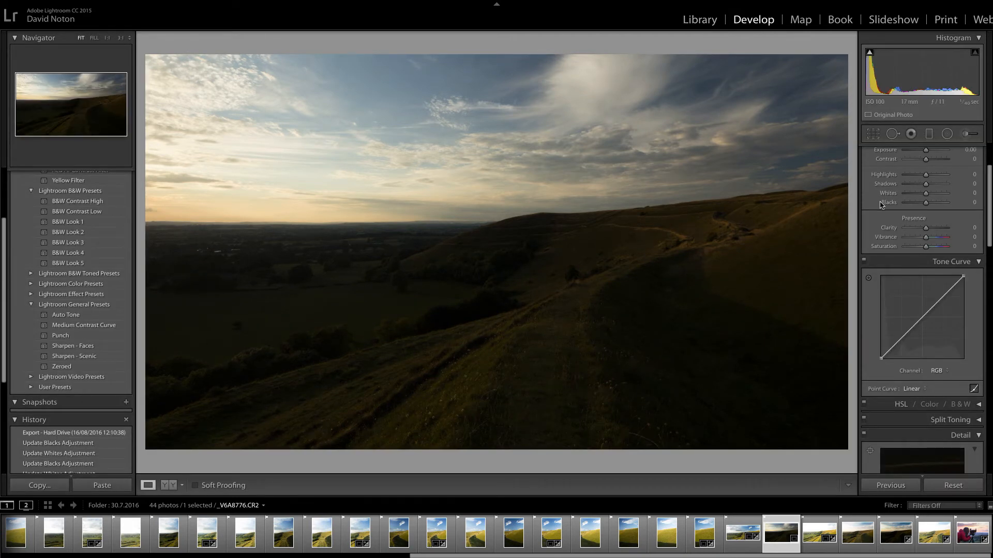
- Set the dark exposure's Whites to +20, Vibrance to +10 and Highlights to -29
scroll(882, 205, up, 3)
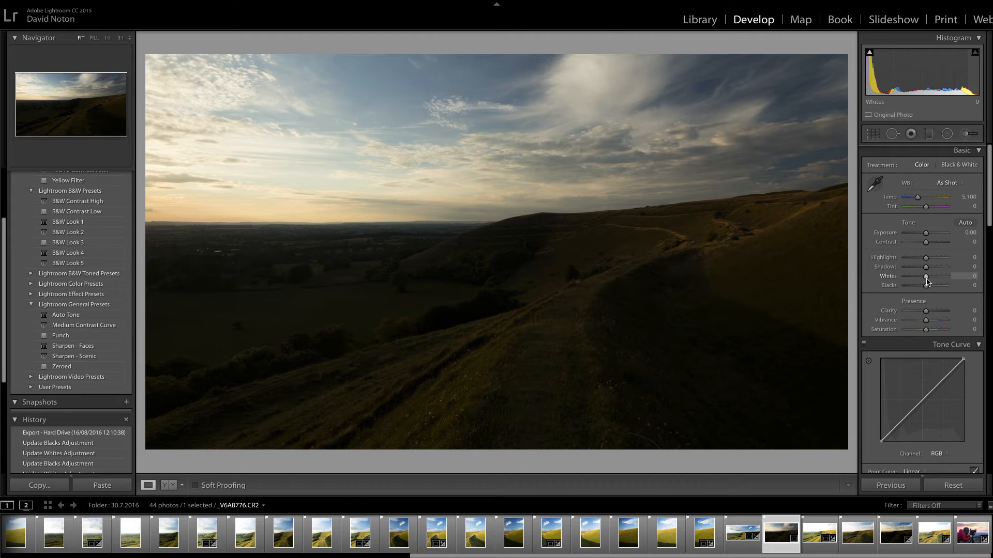
drag(926, 279, 930, 281)
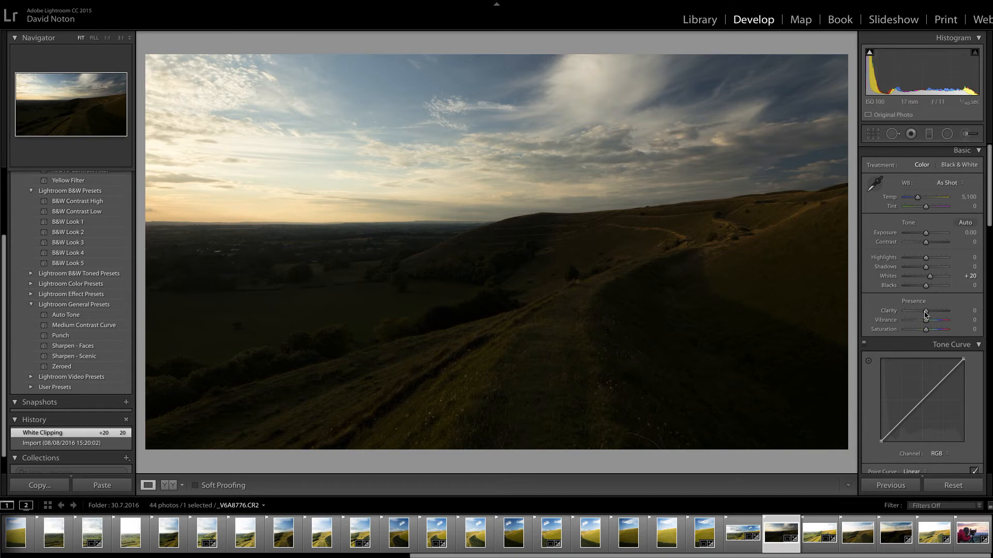
drag(925, 320, 927, 321)
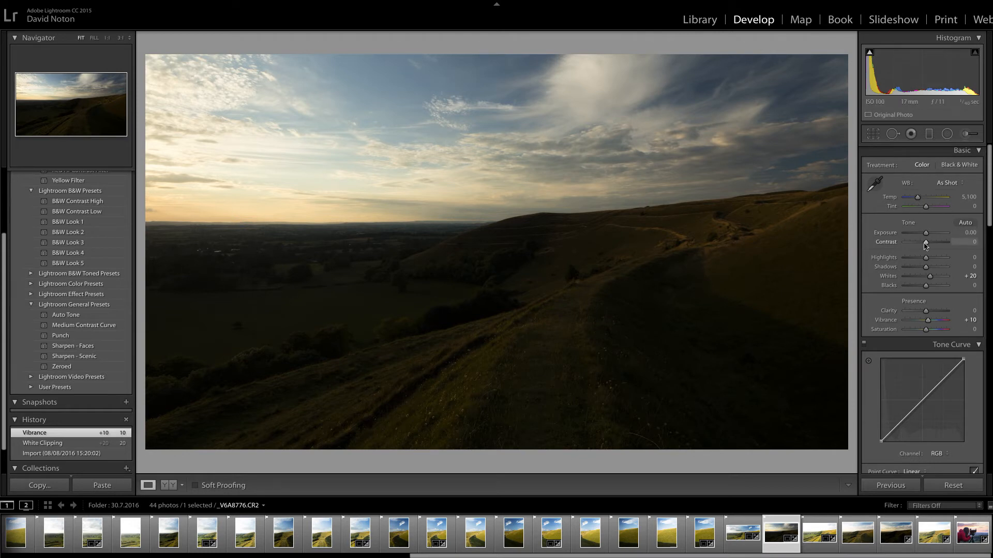
drag(926, 260, 918, 261)
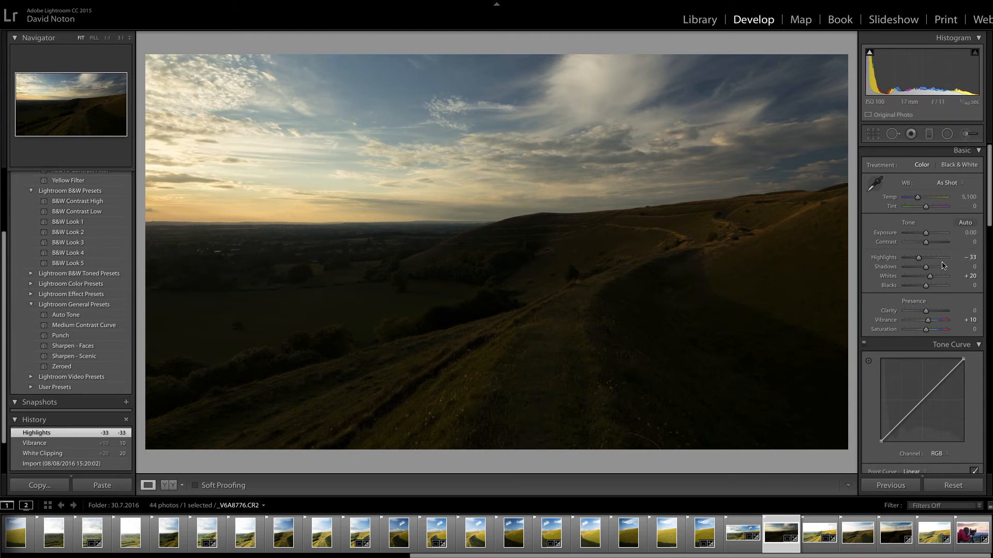
drag(919, 261, 921, 263)
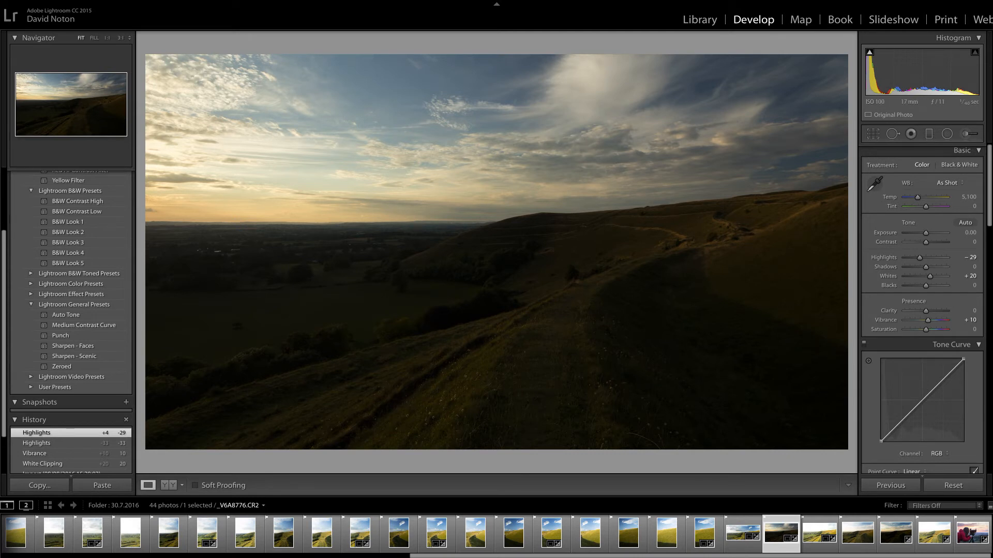
- Apply the Medium Contrast point curve to the dark exposure
scroll(940, 394, down, 1)
scroll(940, 394, down, 2)
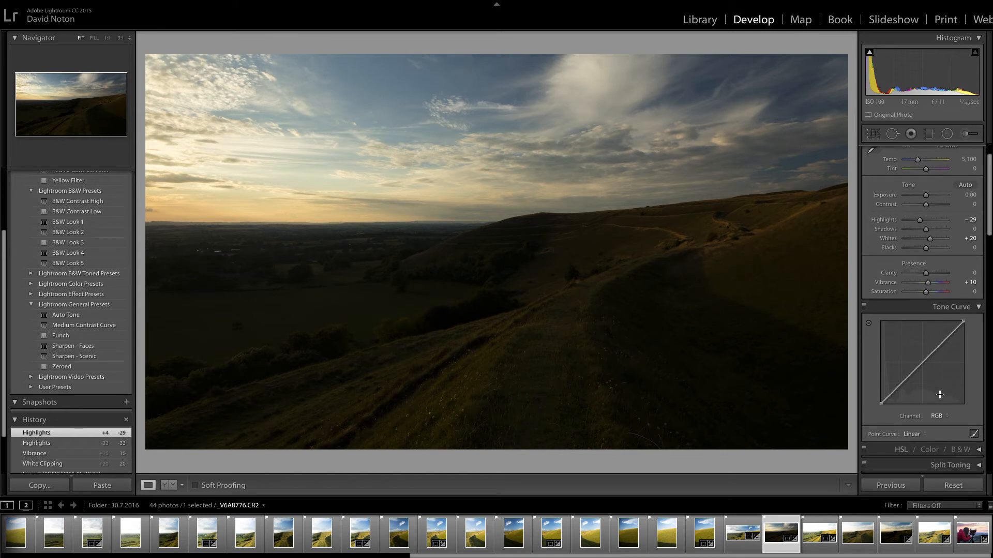
click(925, 434)
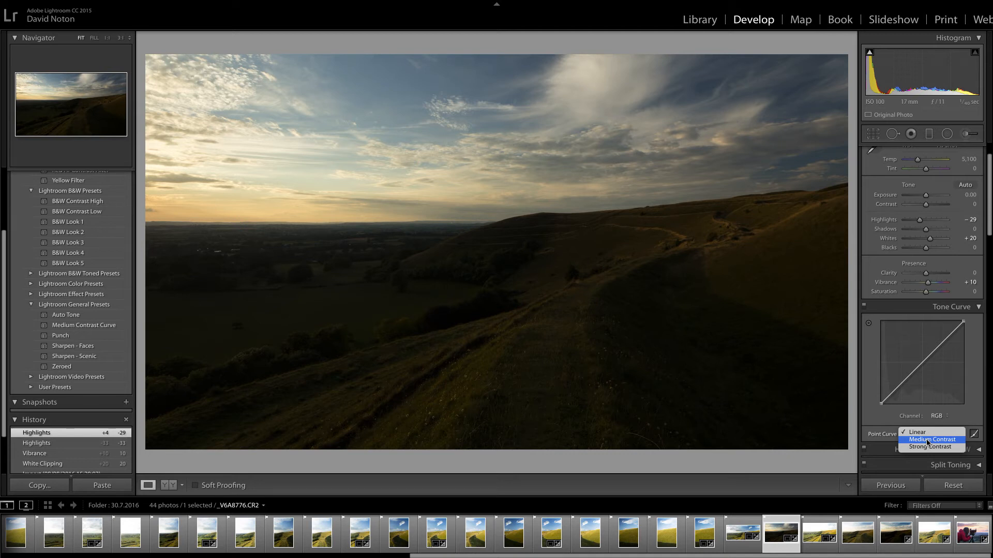
click(928, 440)
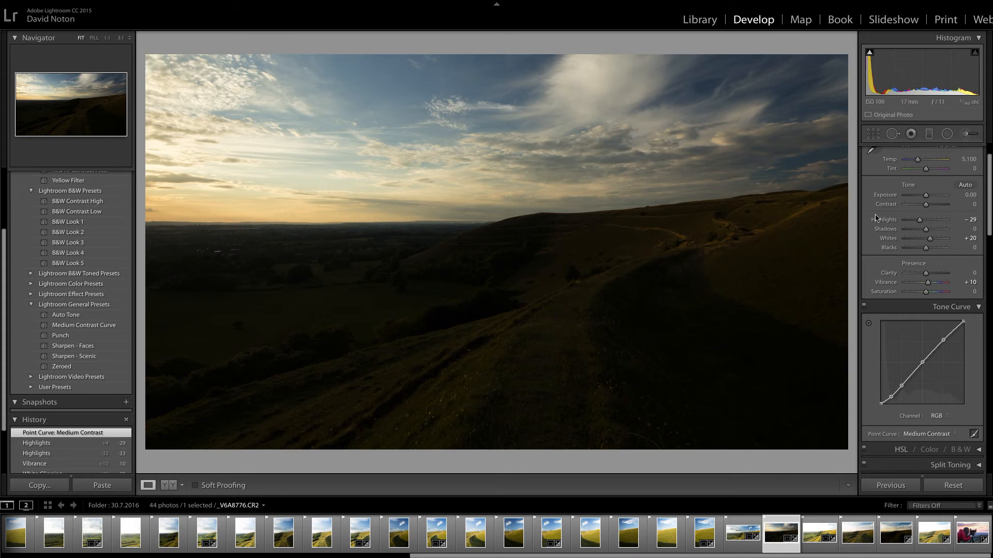
click(929, 135)
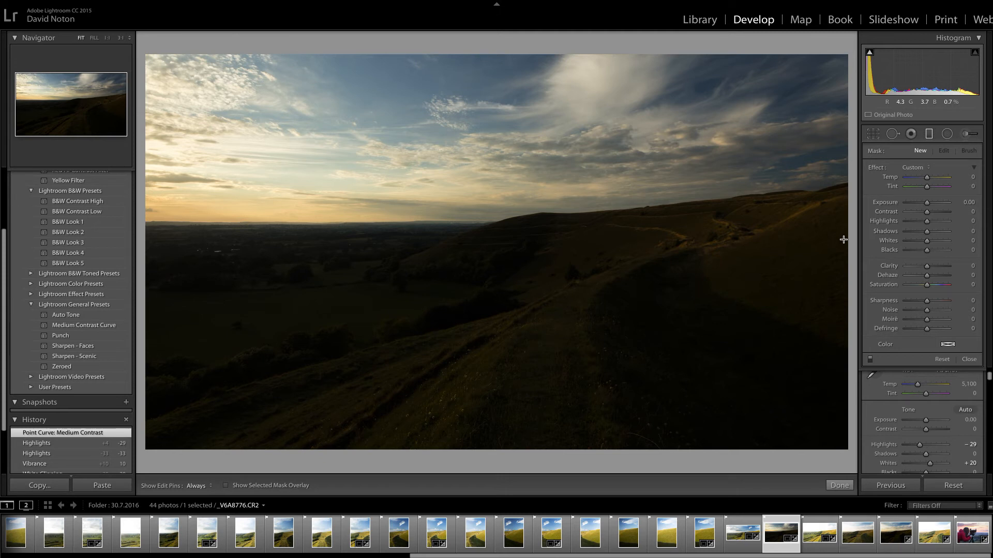
drag(844, 239, 533, 255)
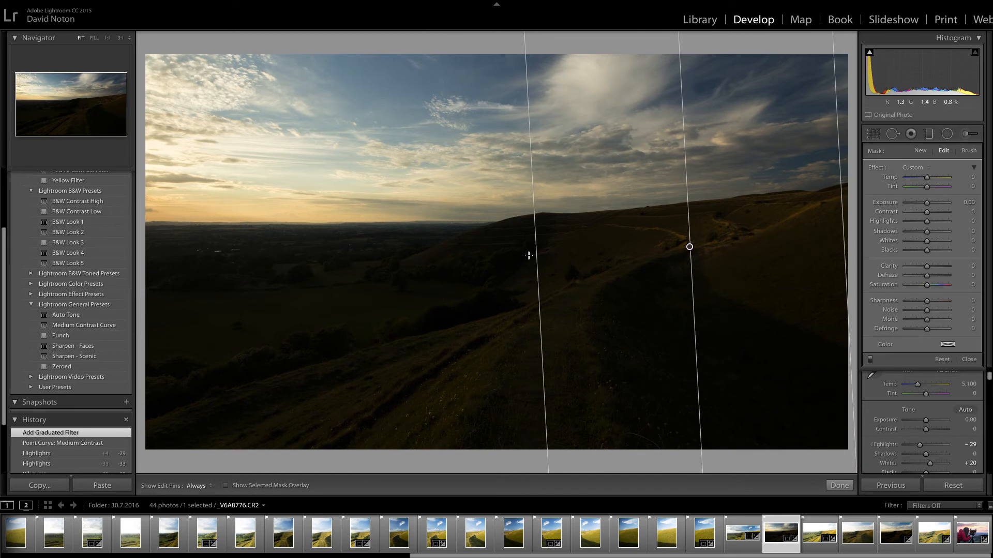
click(566, 230)
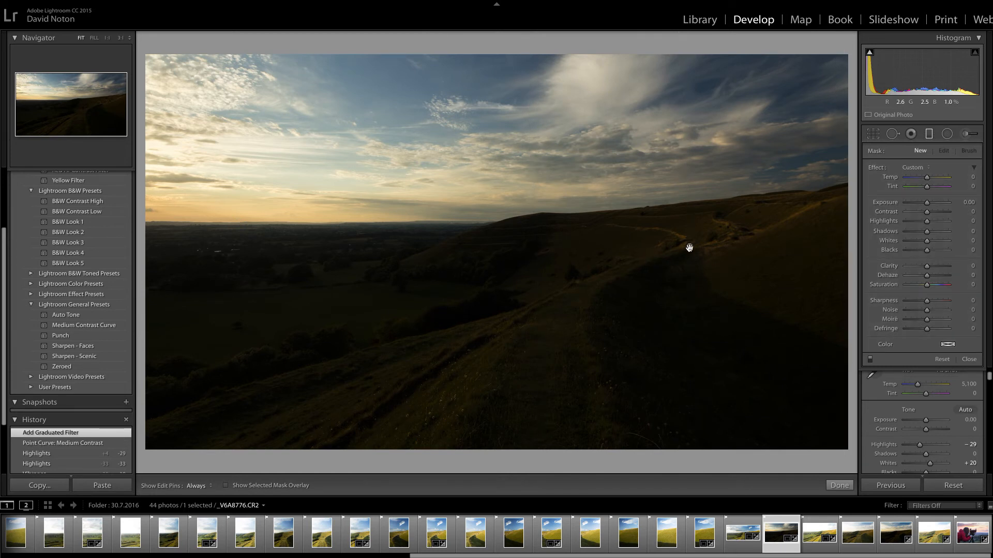
click(690, 246)
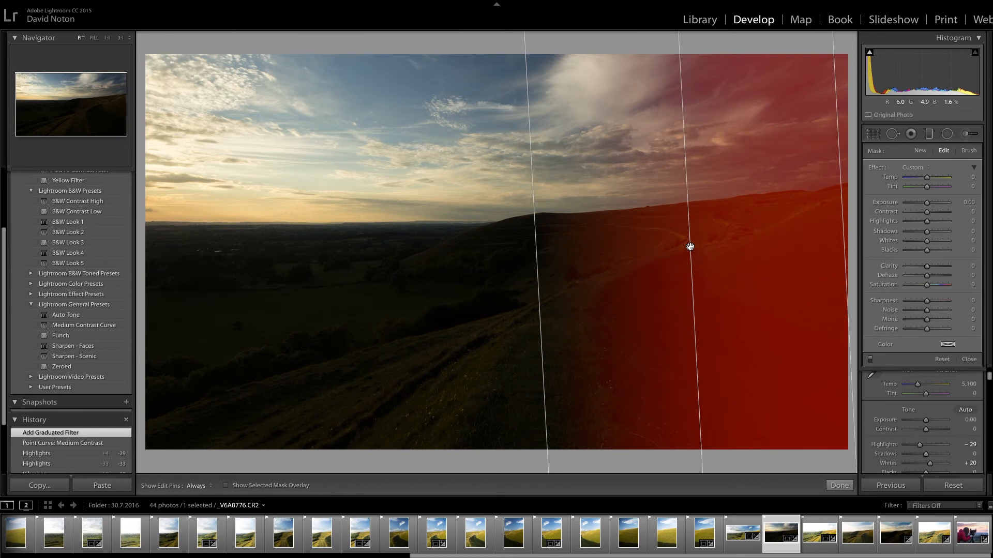
key(Delete)
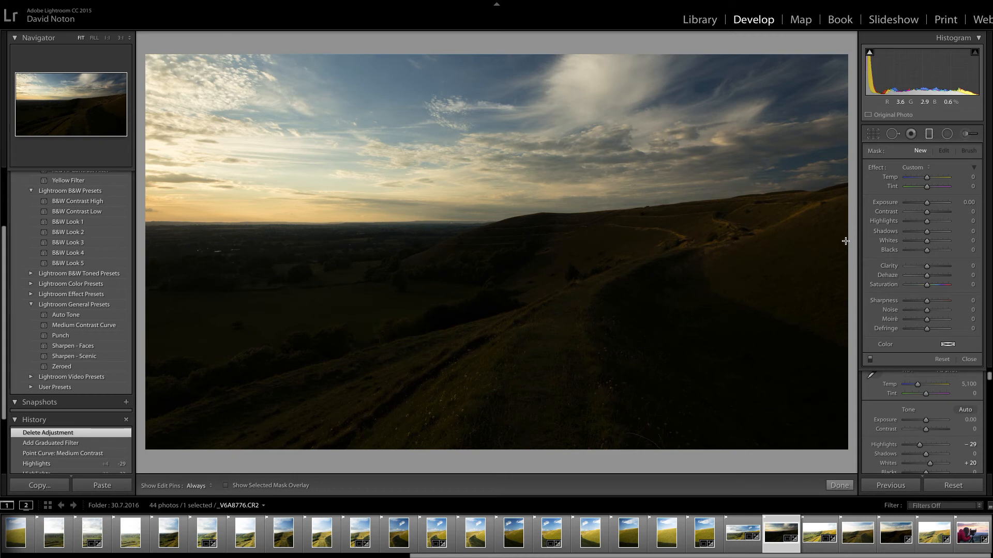
- Add a vertical graduated filter fading from the photo's right edge well into its left part, with Exposure set to 0.85
drag(845, 241, 271, 235)
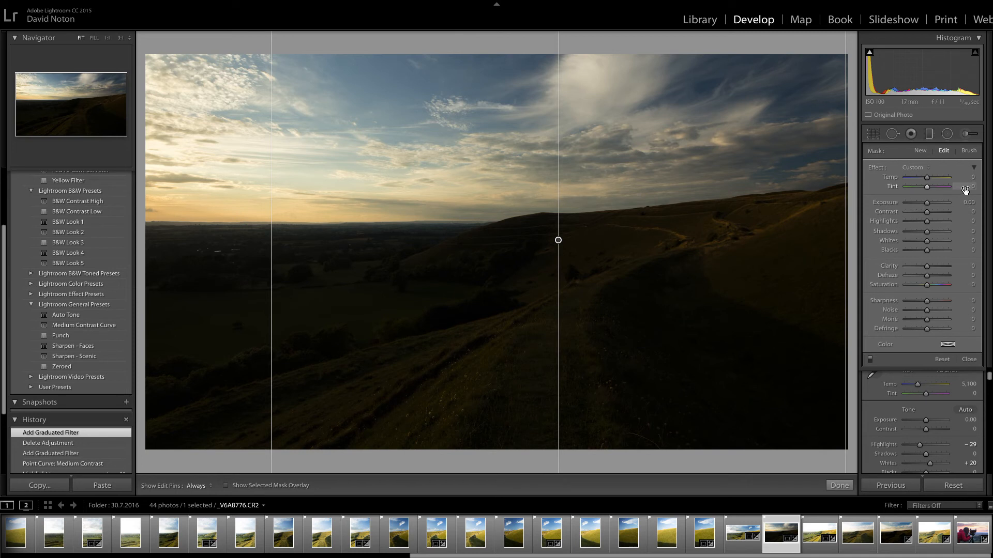
drag(926, 208, 931, 207)
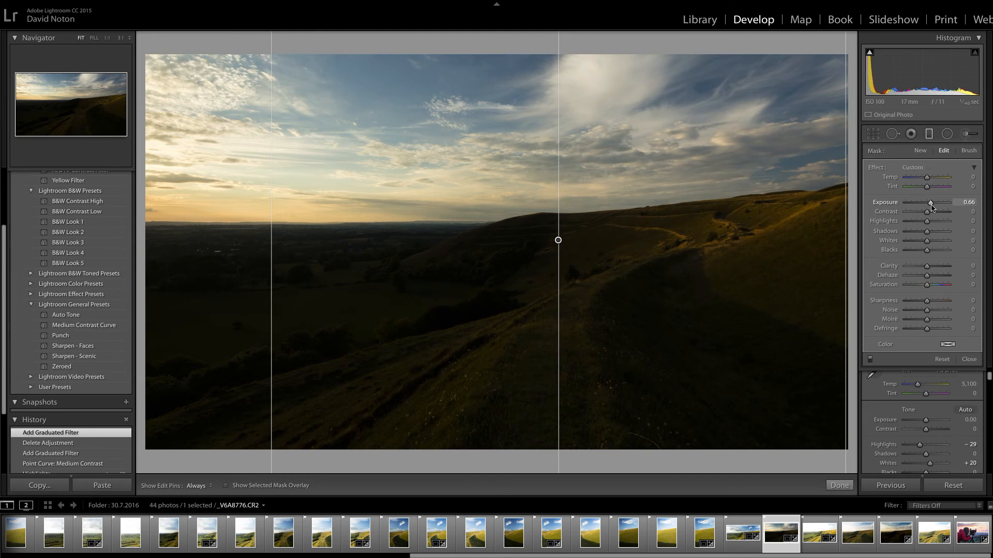
drag(931, 207, 932, 207)
drag(932, 208, 933, 208)
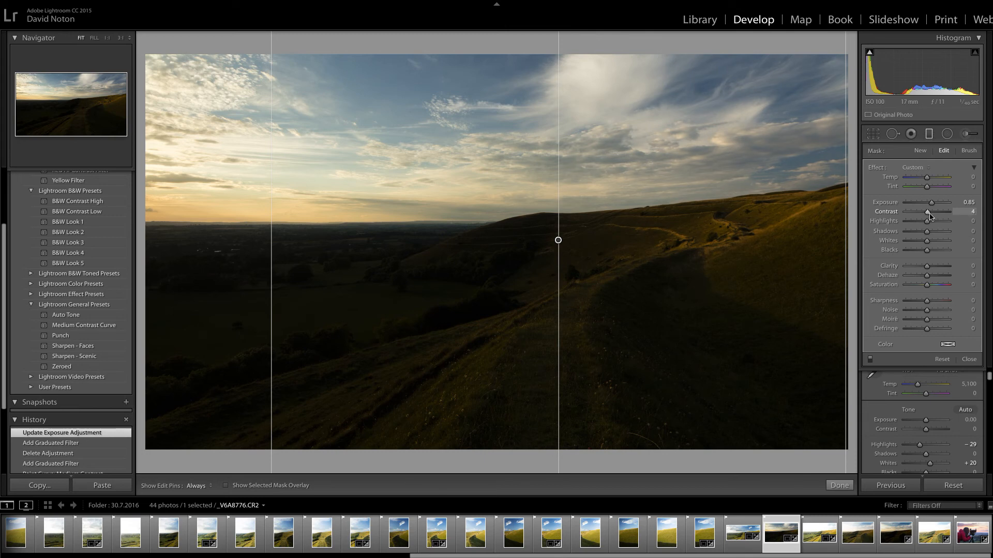
- Set the graduated filter's Contrast to 18, Whites to 37 and Blacks to -12, and finish editing the filter
drag(928, 216, 932, 214)
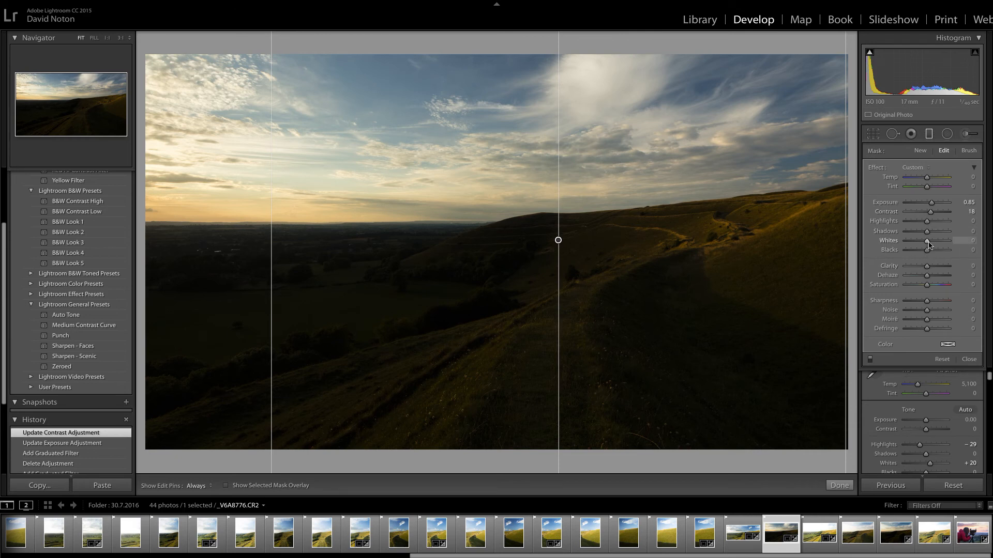
drag(928, 244, 937, 246)
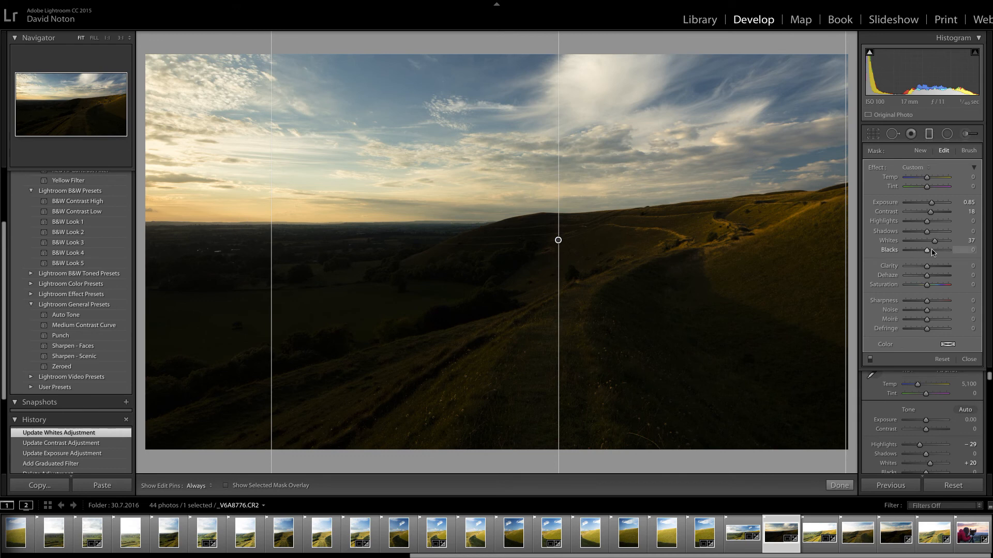
drag(927, 251, 925, 251)
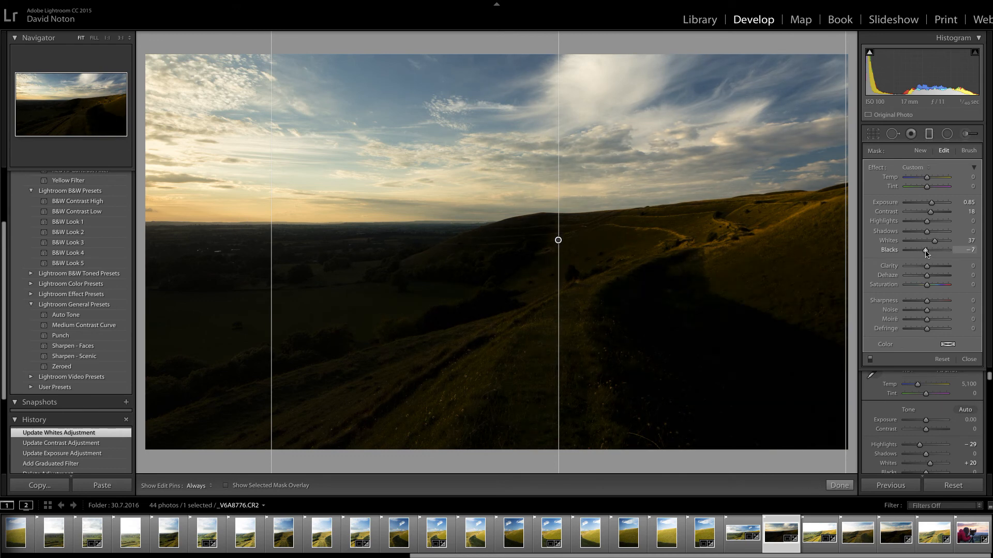
drag(926, 253, 924, 253)
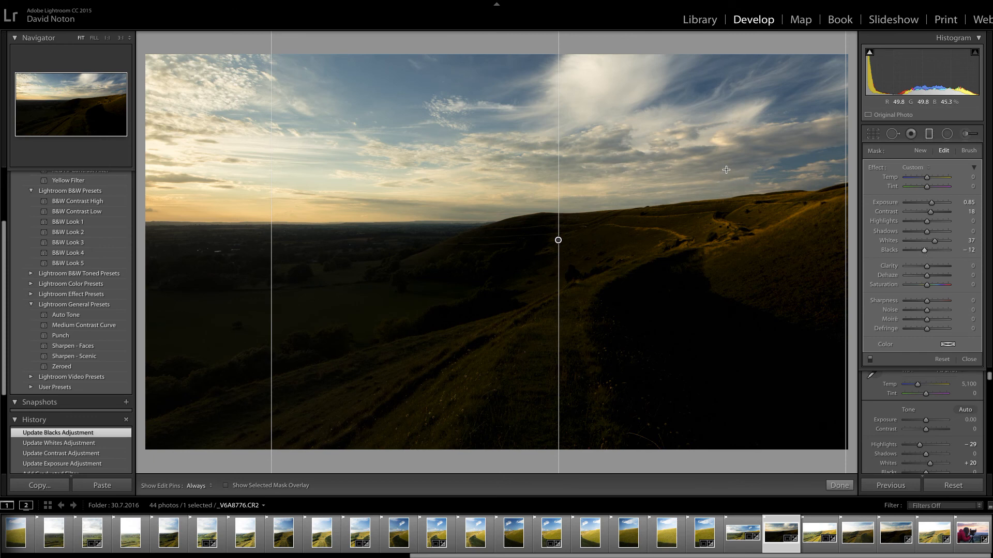
click(838, 487)
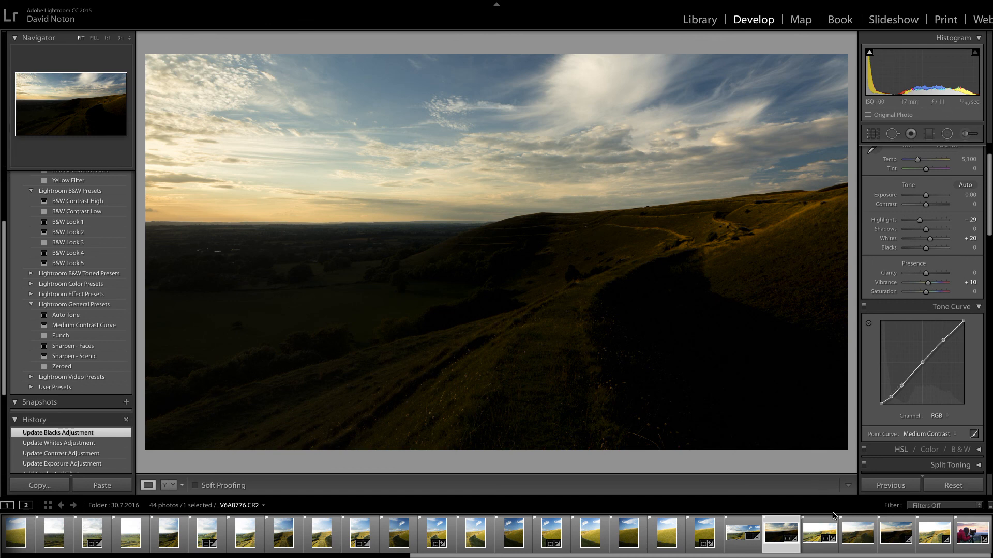
- Review the full edit history of the bright exposure _V6A8777.CR2 and return to the dark exposure _V6A8776.CR2
click(820, 536)
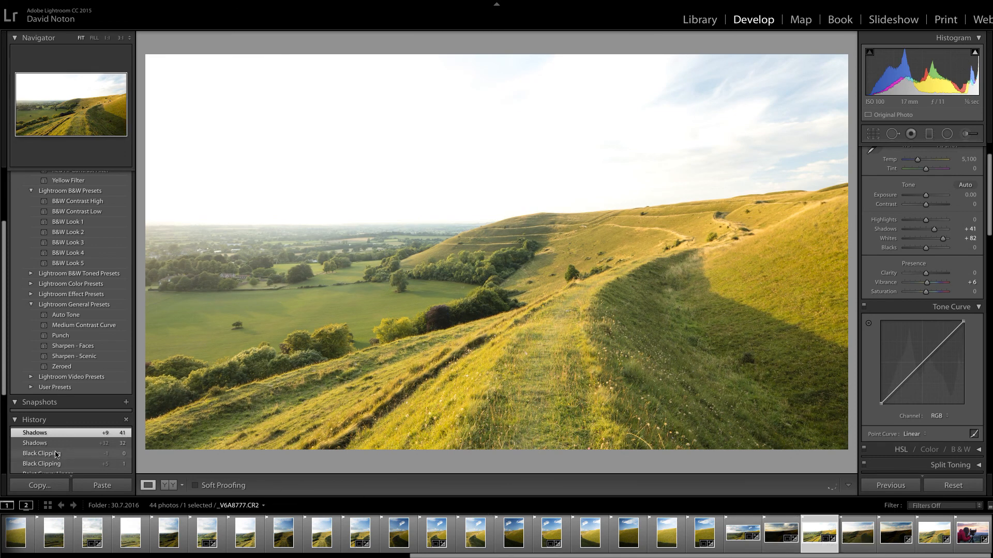
scroll(57, 453, down, 3)
scroll(57, 453, down, 4)
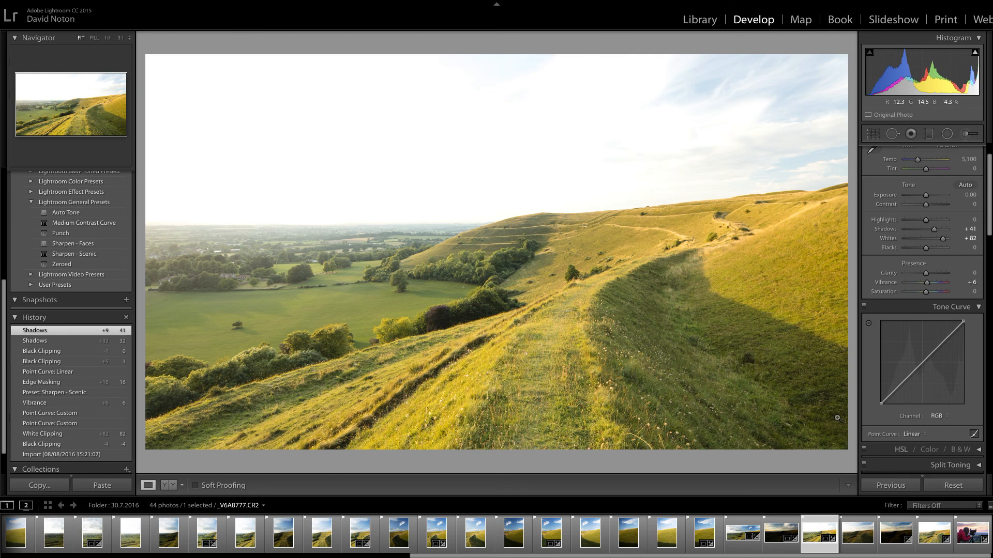
click(780, 539)
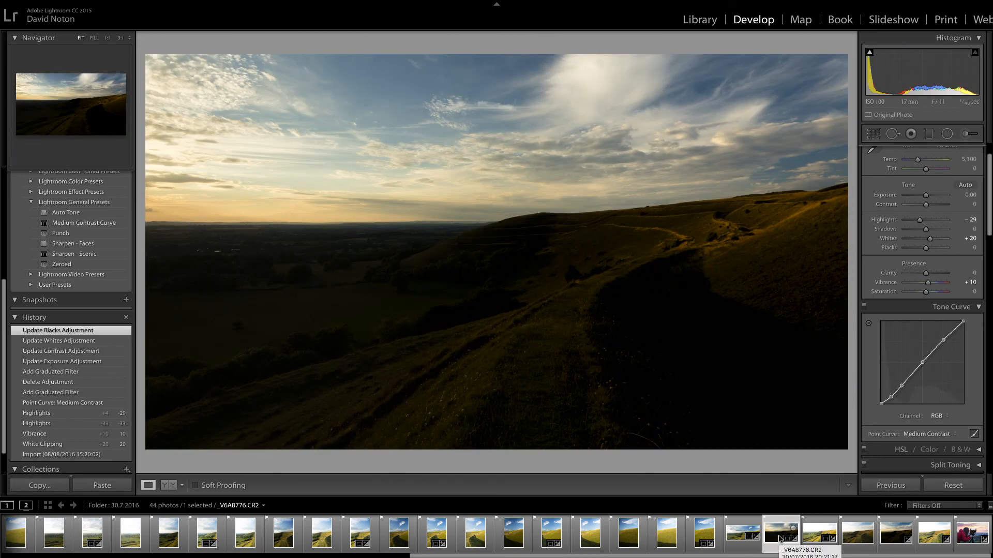